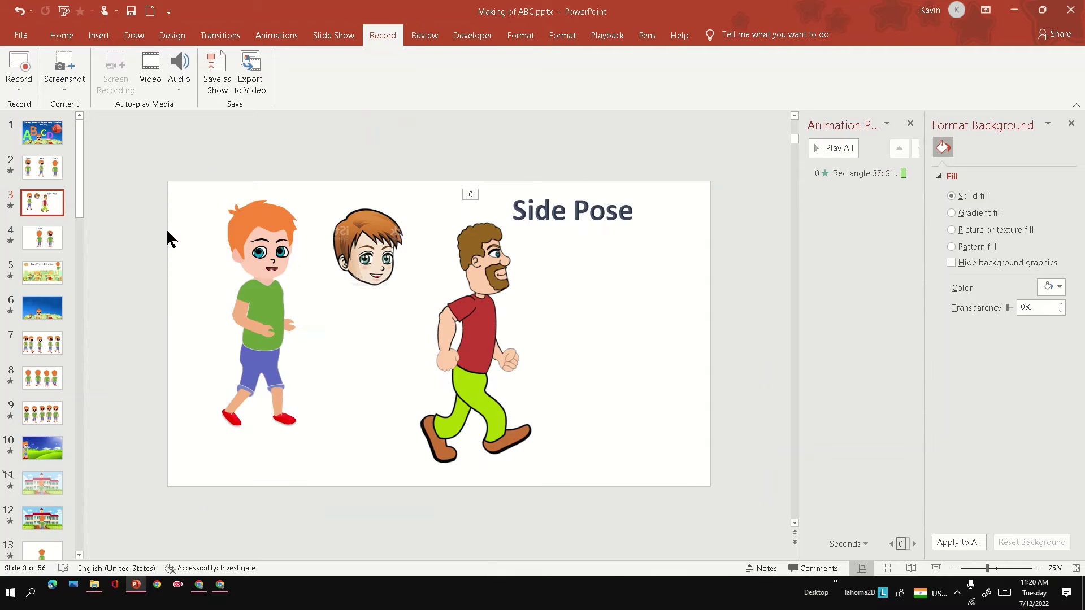
{"action": "scroll", "coordinate": [344, 308], "scroll_direction": "up", "scroll_amount": 1, "text": "ctrl"}
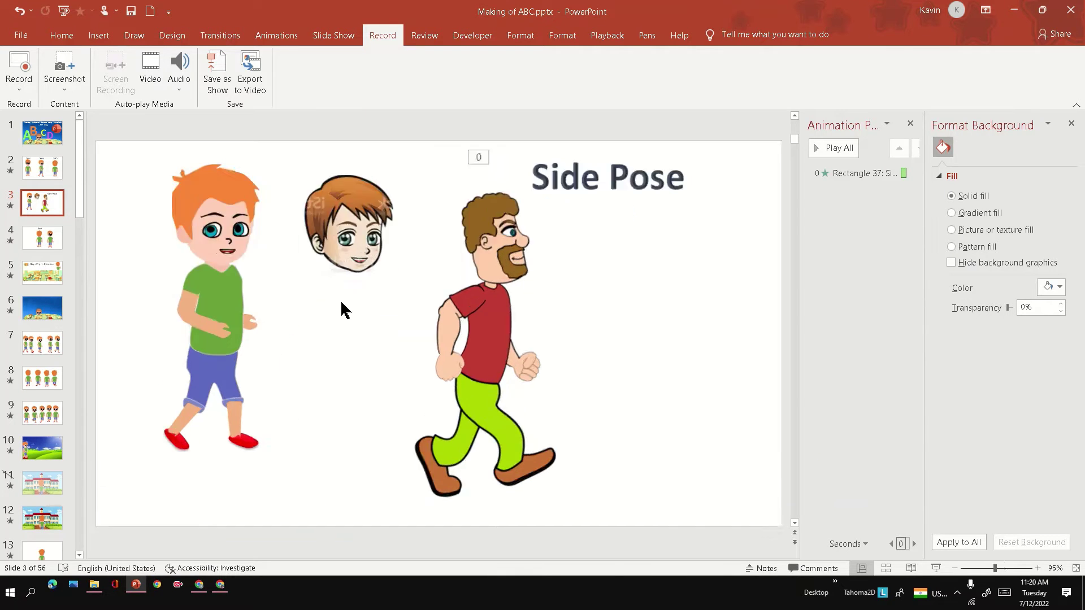
{"action": "scroll", "coordinate": [344, 308], "scroll_direction": "up", "scroll_amount": 1, "text": "ctrl"}
{"action": "left_click_drag", "start_coordinate": [352, 225], "coordinate": [210, 214]}
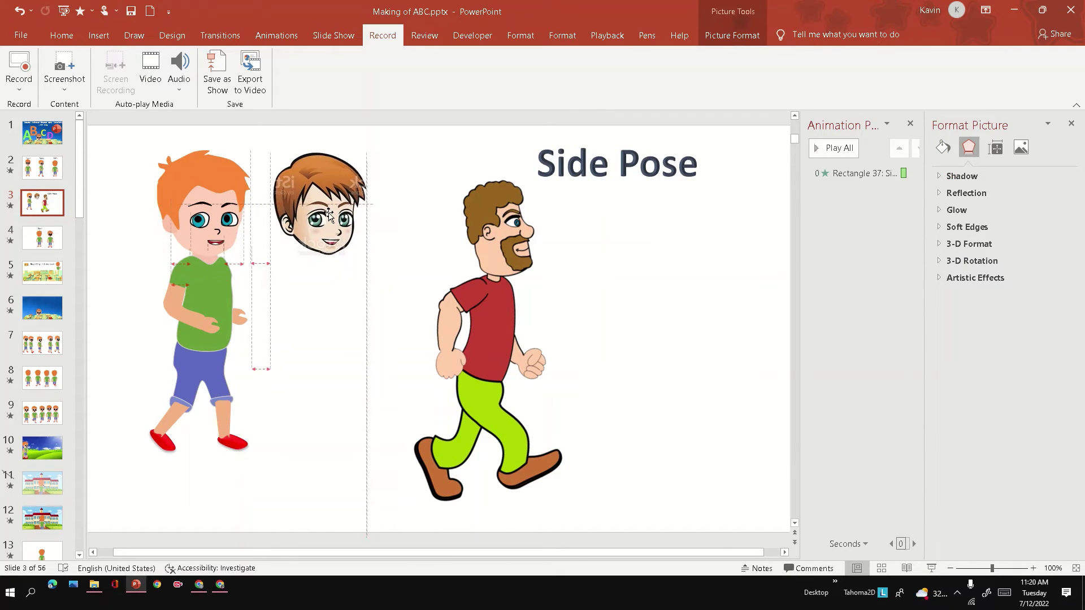
{"action": "left_click_drag", "start_coordinate": [210, 214], "coordinate": [272, 232]}
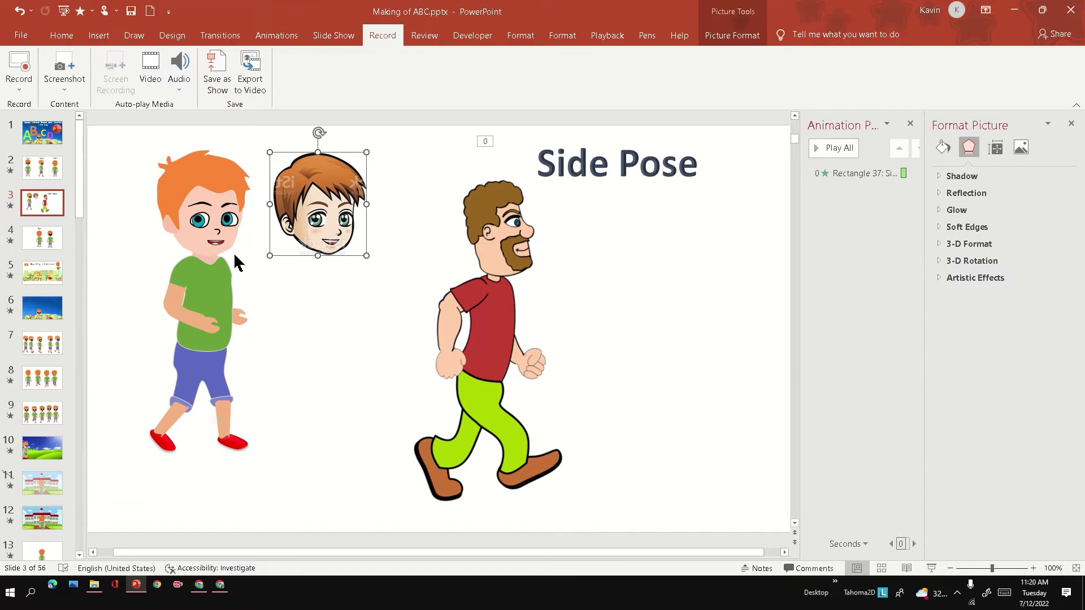
{"action": "left_click", "coordinate": [101, 36]}
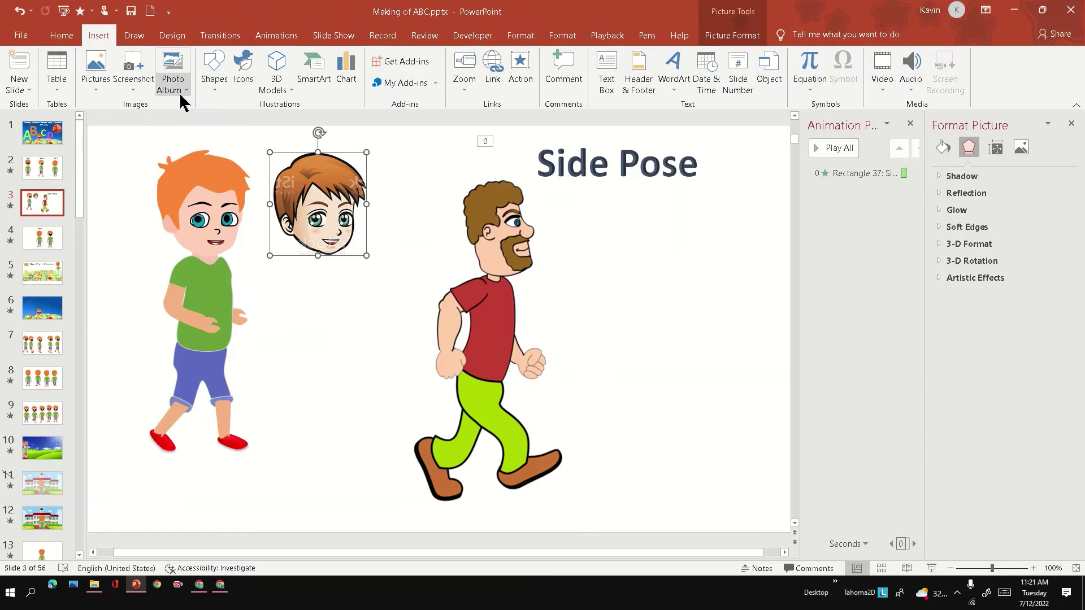
{"action": "left_click", "coordinate": [213, 71]}
{"action": "left_click", "coordinate": [262, 121]}
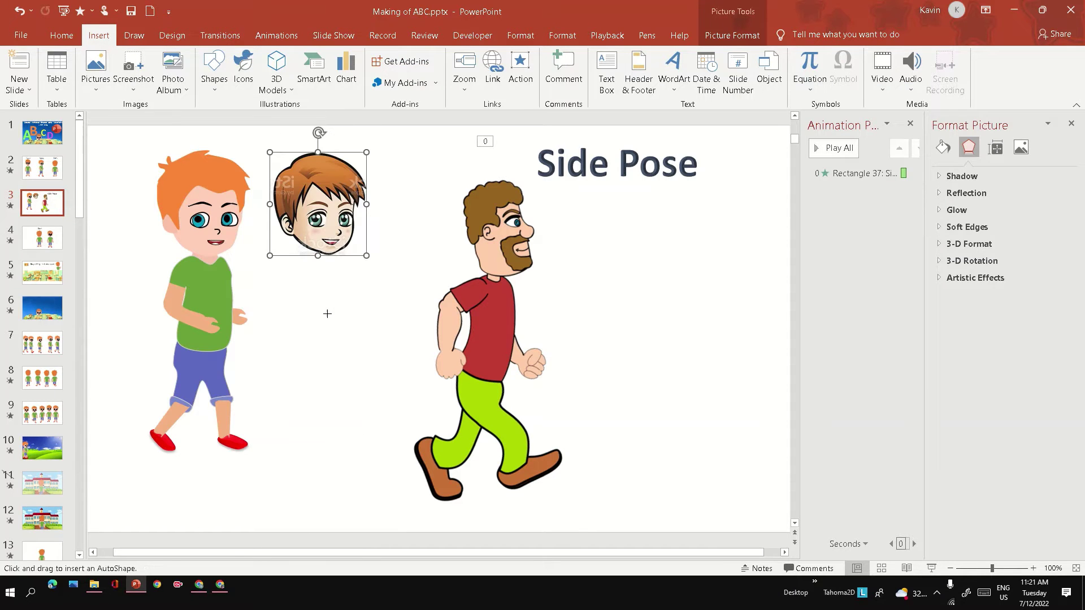
{"action": "left_click_drag", "start_coordinate": [308, 305], "coordinate": [364, 374]}
{"action": "right_click", "coordinate": [362, 357]}
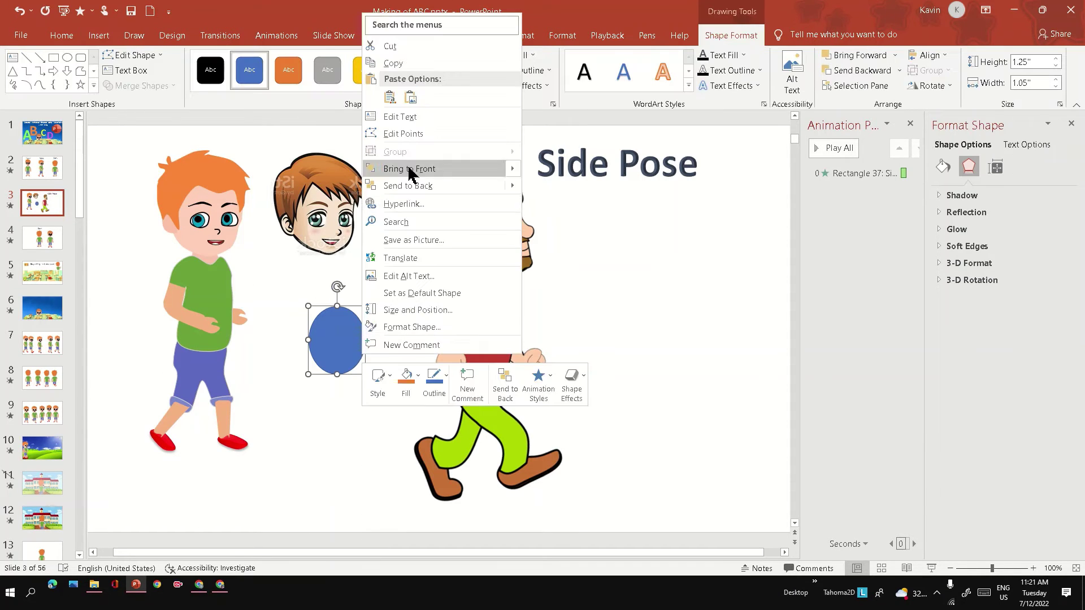
{"action": "left_click", "coordinate": [411, 135]}
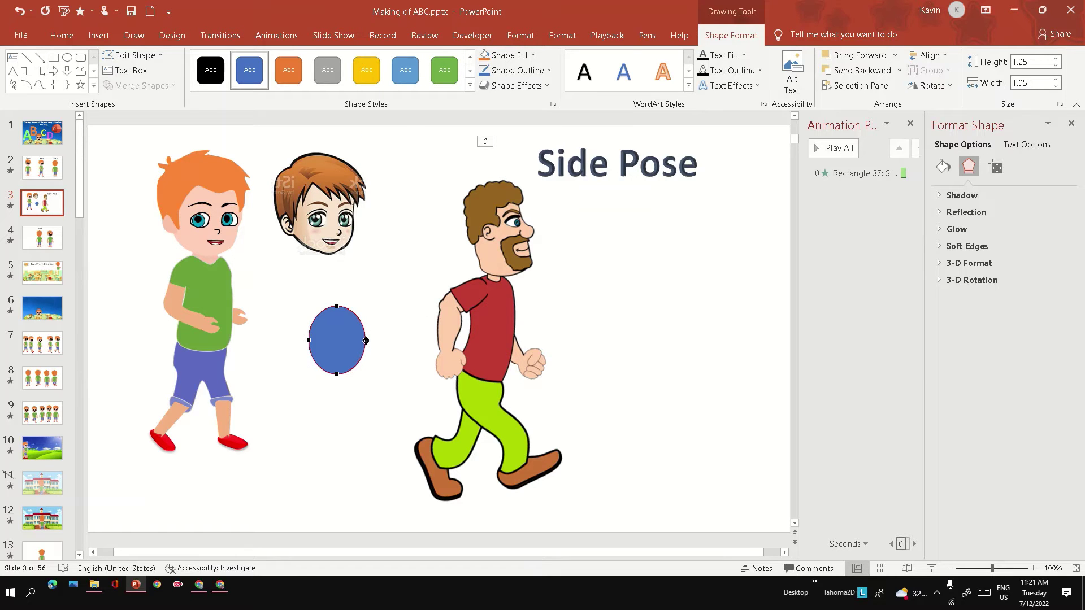
{"action": "left_click_drag", "start_coordinate": [366, 341], "coordinate": [384, 340]}
{"action": "left_click_drag", "start_coordinate": [337, 373], "coordinate": [329, 406]}
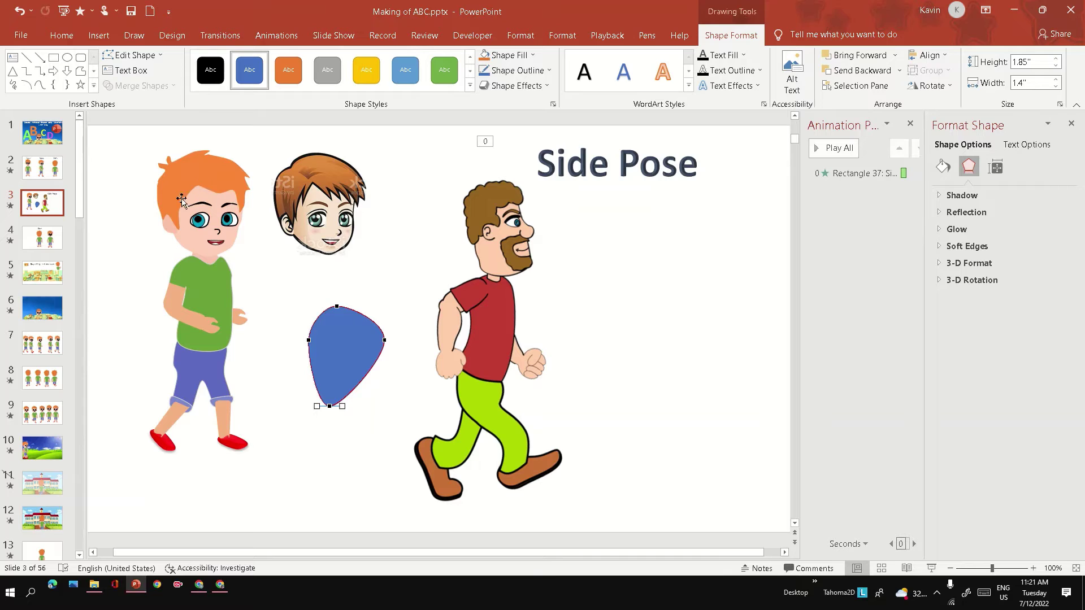
{"action": "left_click", "coordinate": [343, 355]}
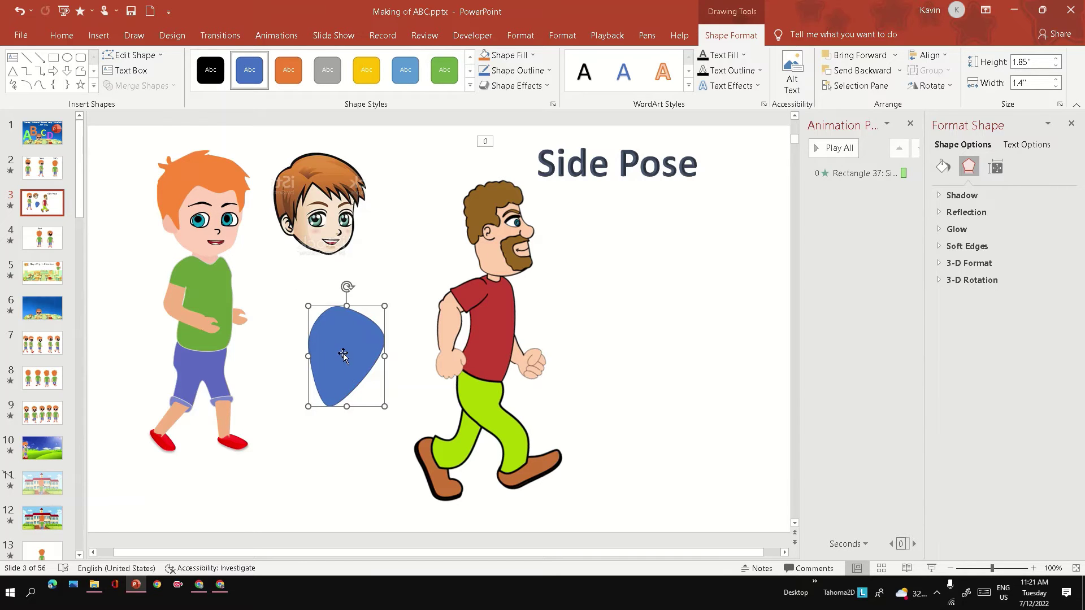
{"action": "key", "text": "Delete"}
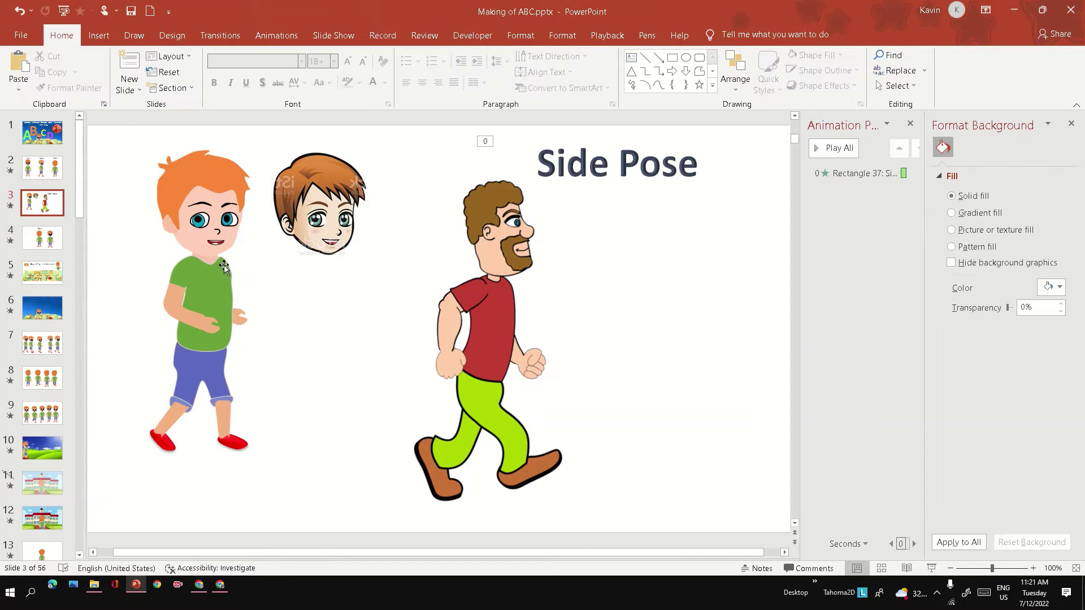
Step: On the Back slide, undo the last change to the right boy's shirt
{"action": "left_click", "coordinate": [54, 237]}
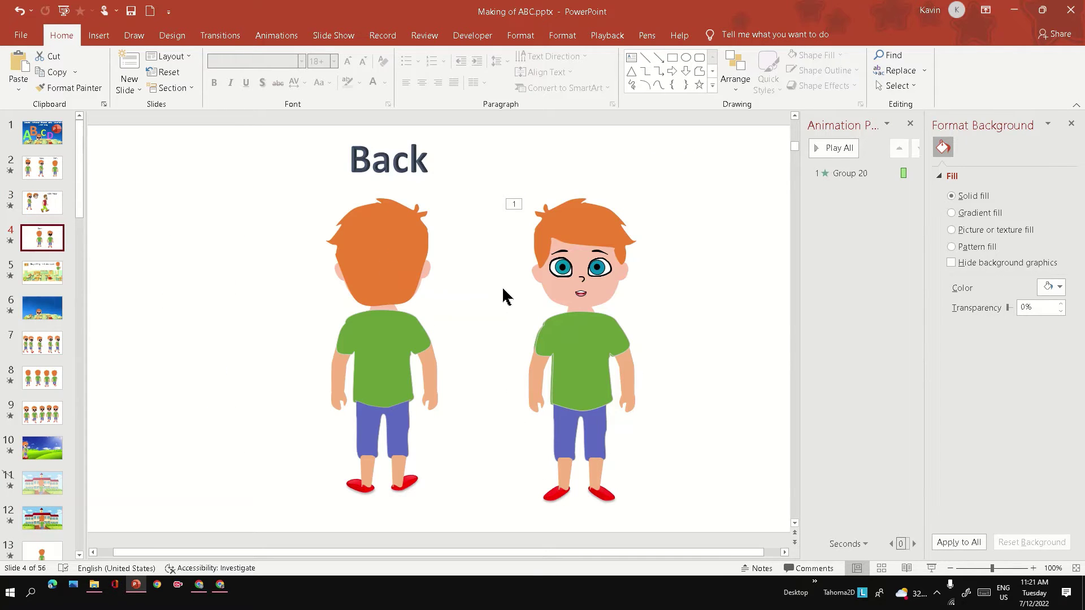
{"action": "left_click", "coordinate": [590, 358]}
{"action": "key", "text": "Escape"}
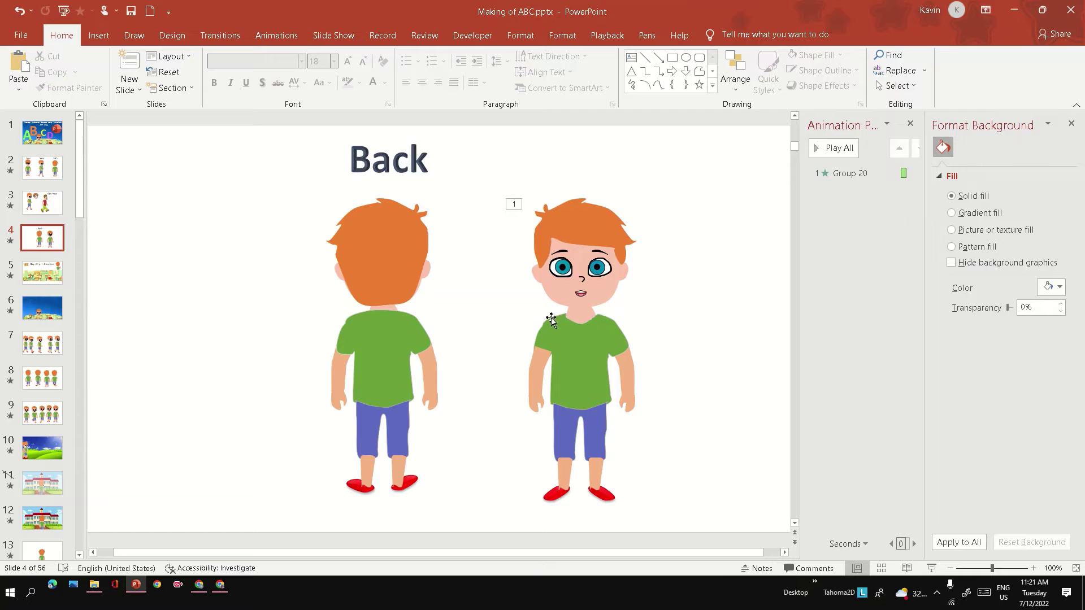
{"action": "key", "text": "ctrl+z"}
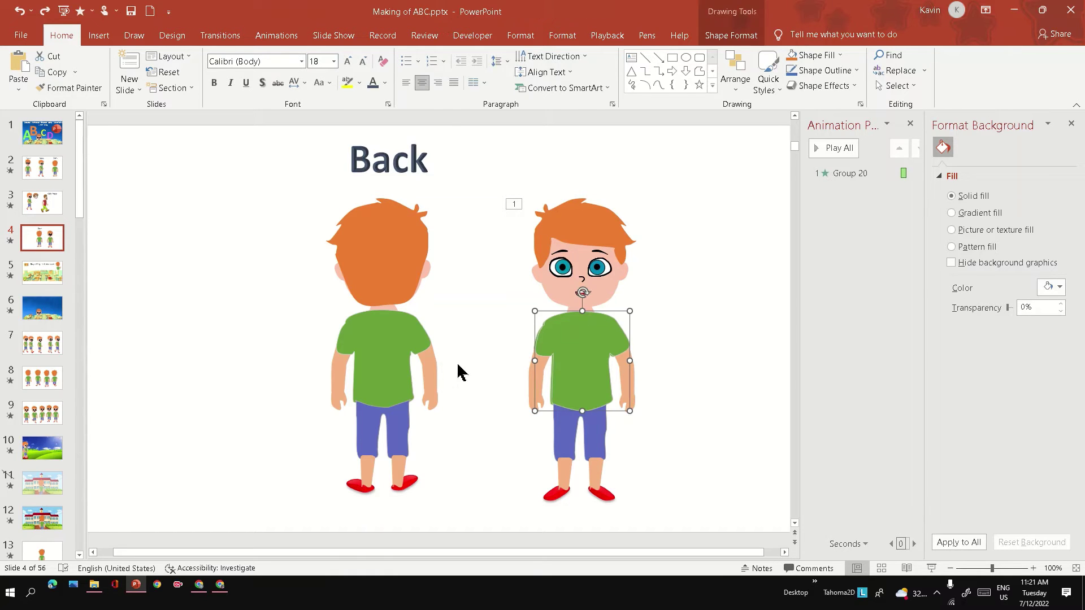
{"action": "left_click", "coordinate": [669, 352]}
Step: Copy the left boy's back-of-head hair onto the right boy's head and align it
{"action": "left_click", "coordinate": [385, 261]}
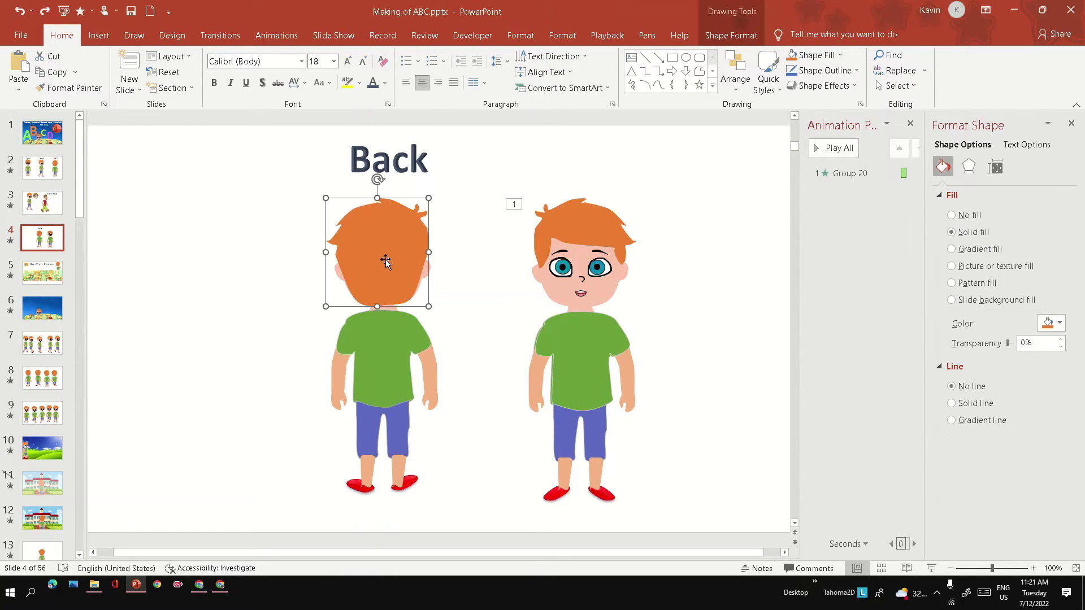
{"action": "left_click_drag", "start_coordinate": [385, 259], "coordinate": [585, 261]}
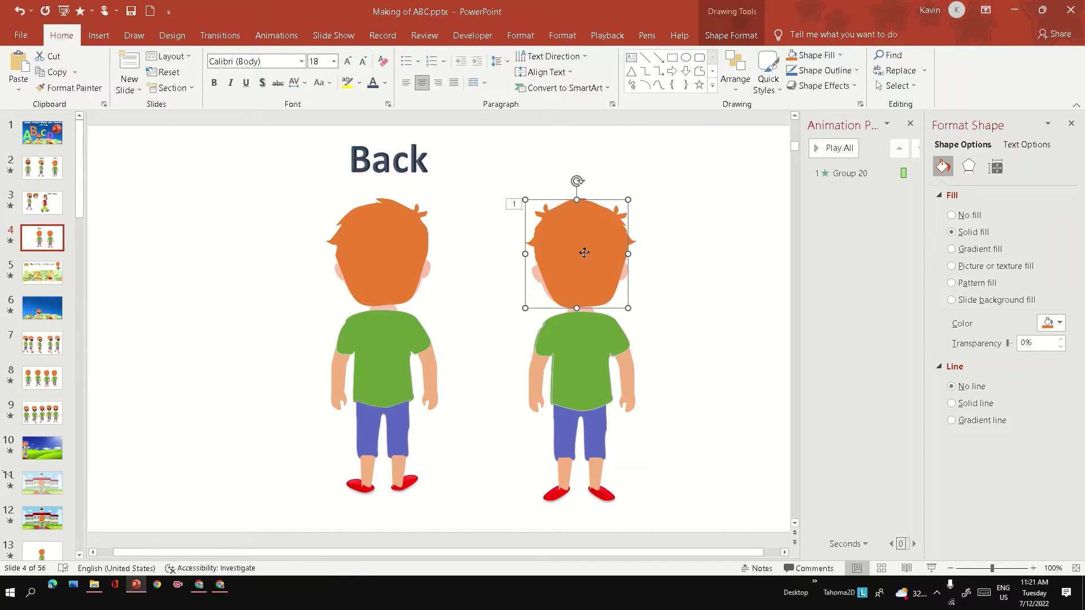
{"action": "left_click_drag", "start_coordinate": [585, 253], "coordinate": [582, 254]}
{"action": "left_click", "coordinate": [683, 329]}
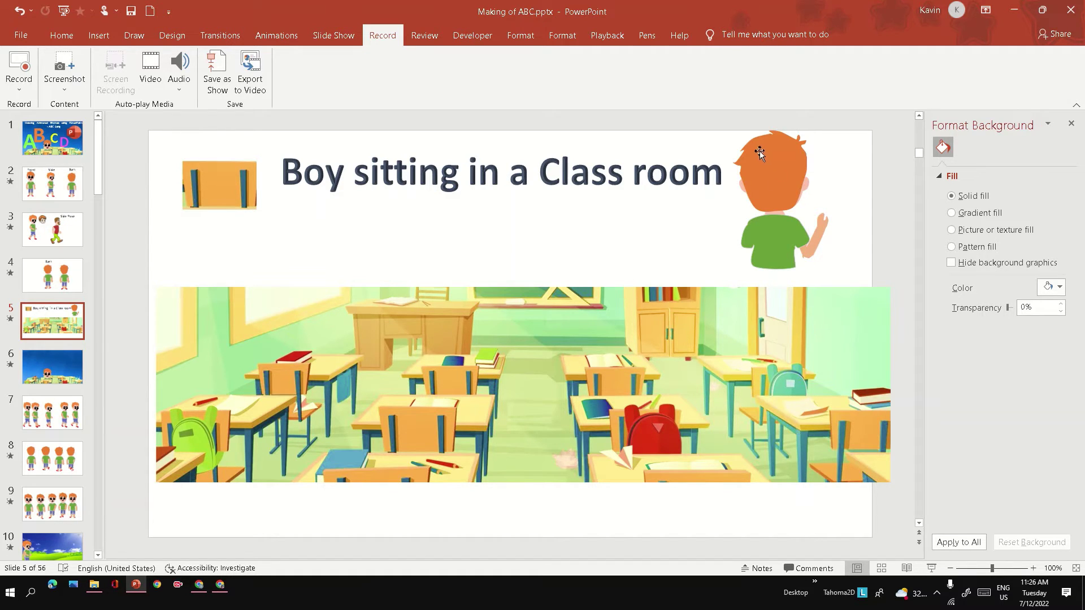
Step: Move the waving boy down into the classroom picture among the desks
{"action": "left_click_drag", "start_coordinate": [759, 164], "coordinate": [767, 182]}
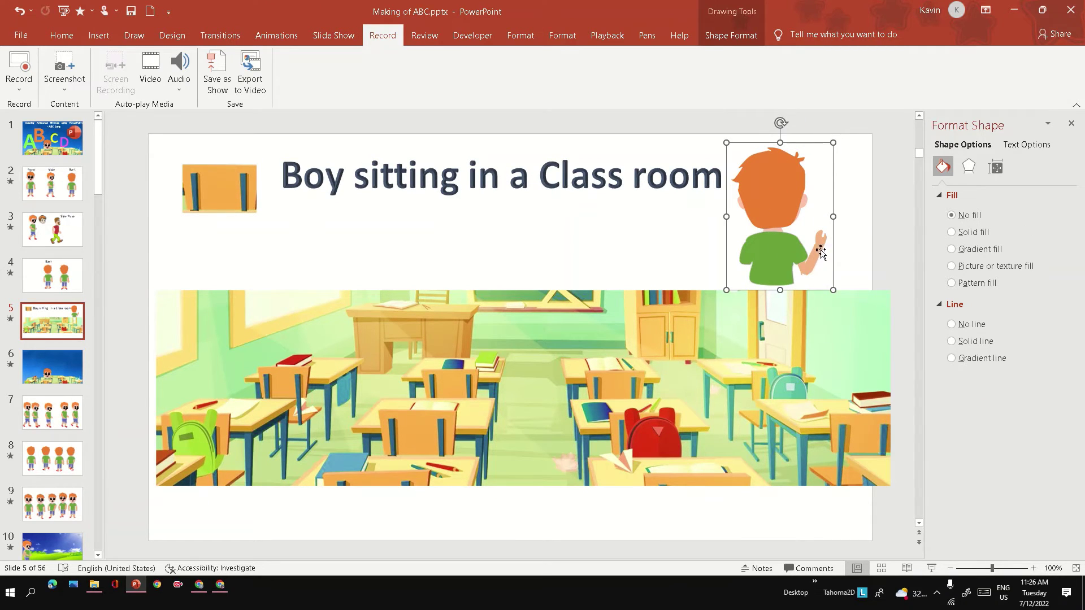
{"action": "left_click_drag", "start_coordinate": [774, 257], "coordinate": [435, 394]}
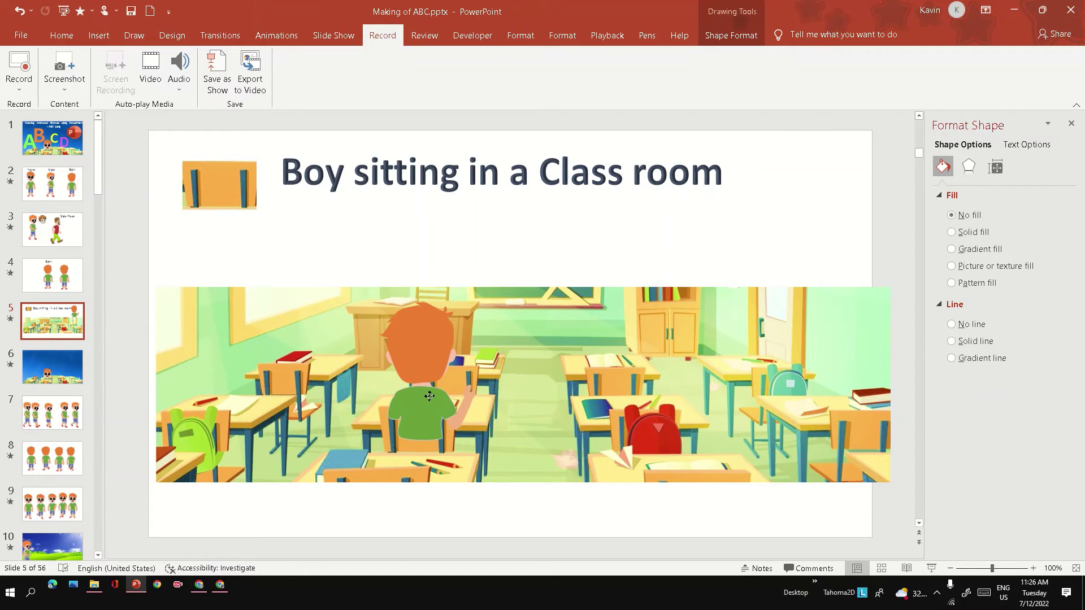
{"action": "left_click_drag", "start_coordinate": [435, 394], "coordinate": [429, 398]}
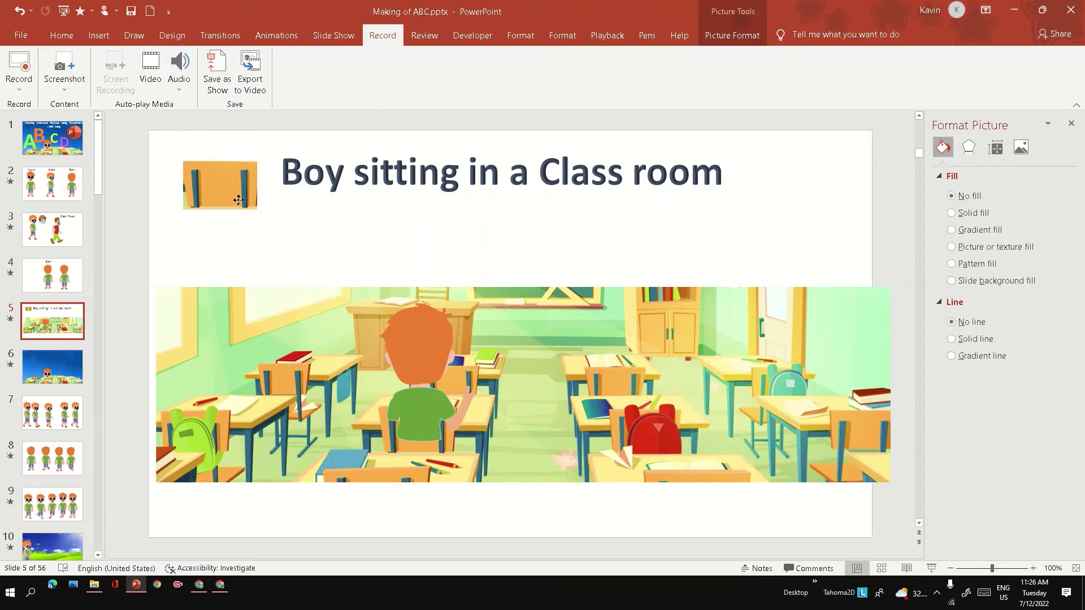
Step: Crop the book picture and place the small chair piece over the boy's chair
{"action": "left_click_drag", "start_coordinate": [231, 192], "coordinate": [243, 220]}
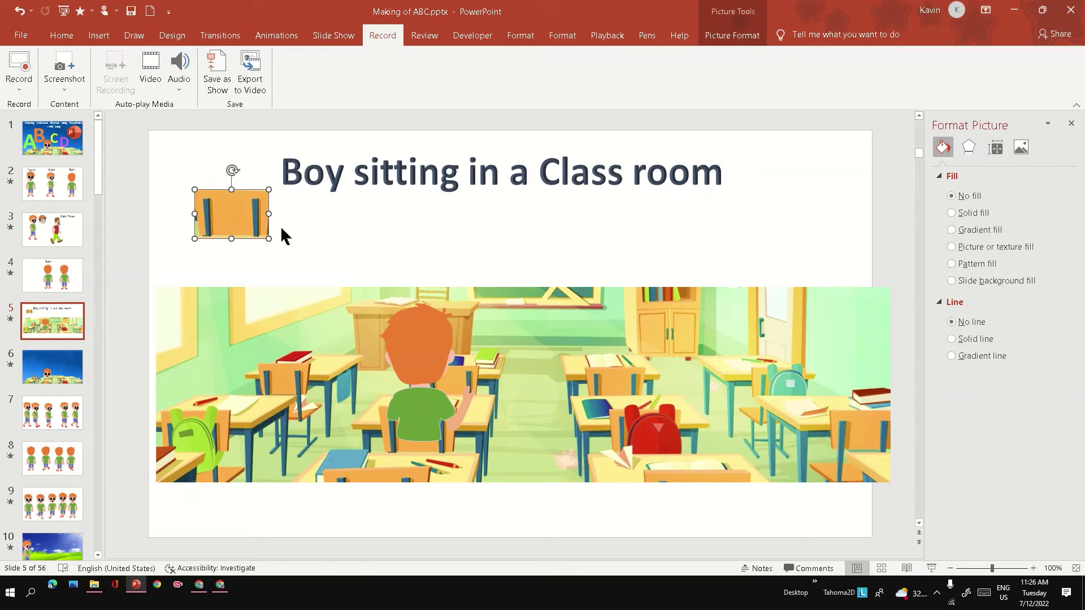
{"action": "left_click", "coordinate": [714, 38]}
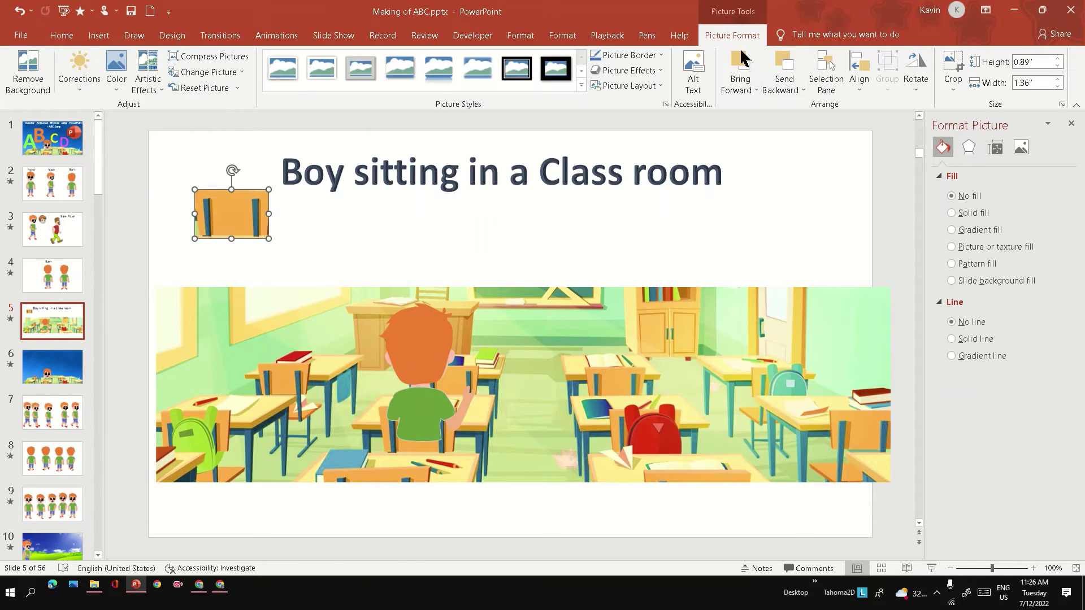
{"action": "left_click", "coordinate": [953, 70]}
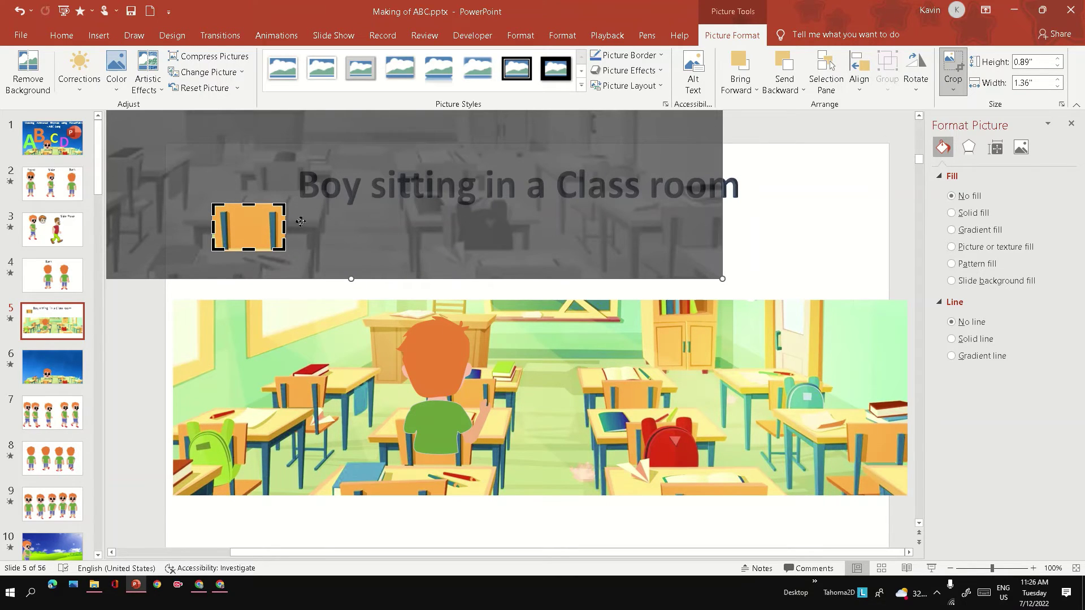
{"action": "left_click", "coordinate": [787, 205]}
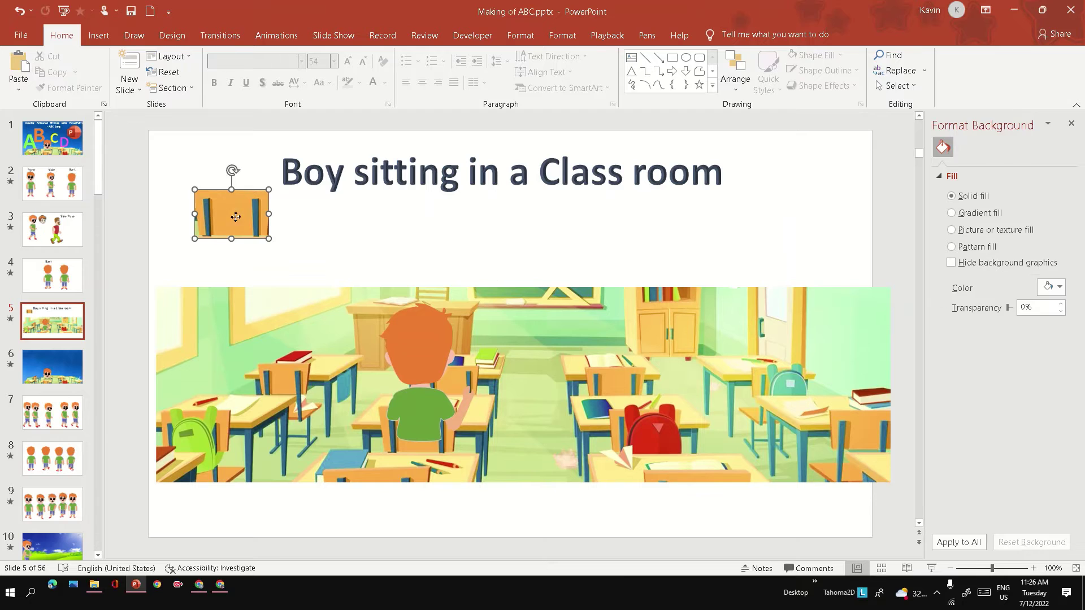
{"action": "left_click_drag", "start_coordinate": [228, 221], "coordinate": [413, 429]}
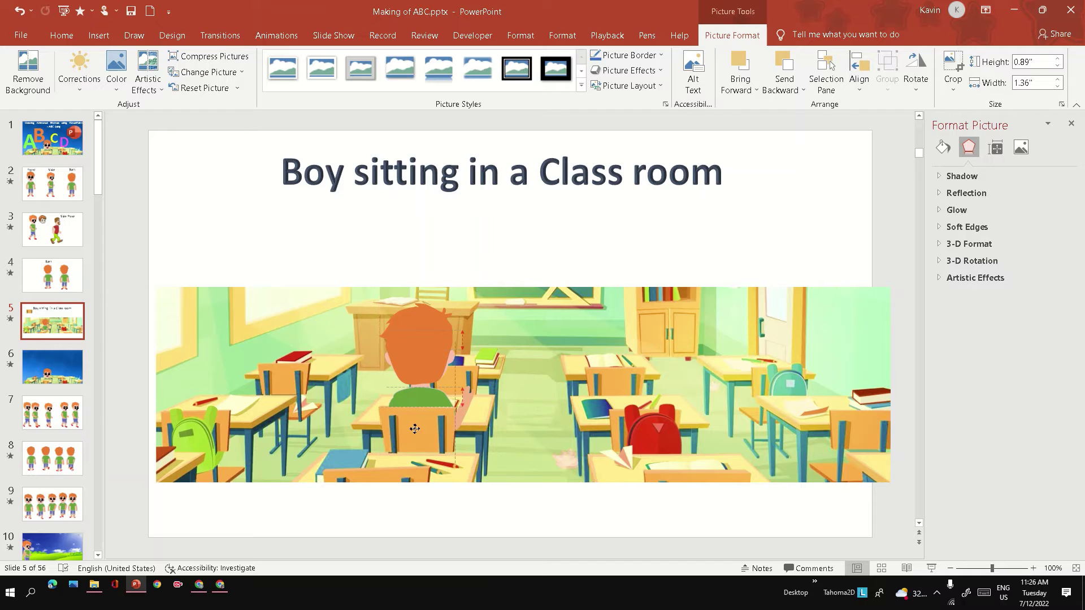
{"action": "left_click_drag", "start_coordinate": [413, 428], "coordinate": [414, 429]}
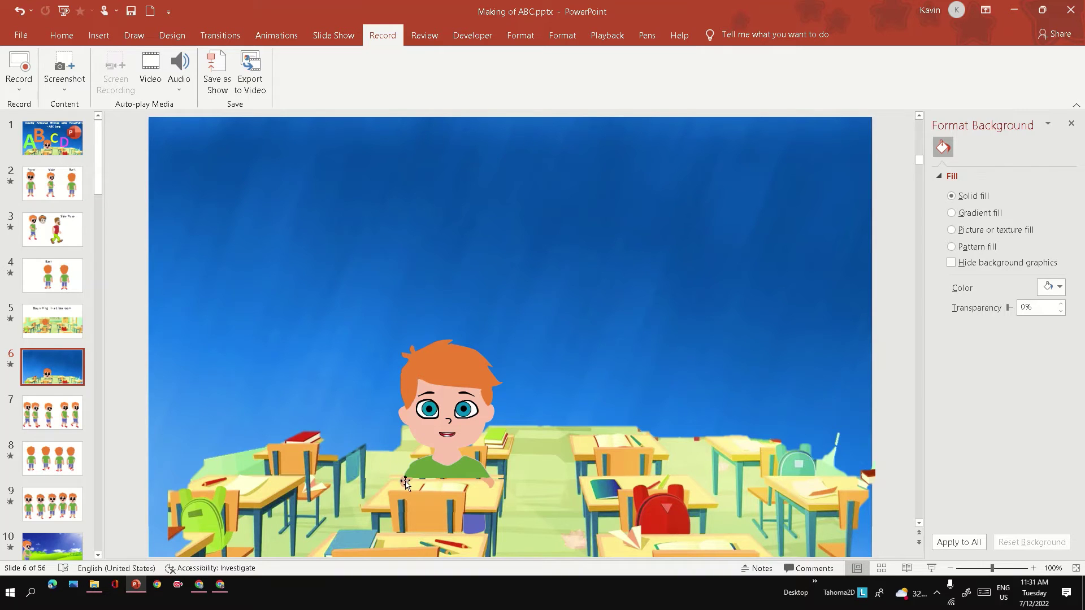
Step: Try the desk piece in front of the boy, undo it, and go to slide 7
{"action": "left_click_drag", "start_coordinate": [441, 471], "coordinate": [628, 408]}
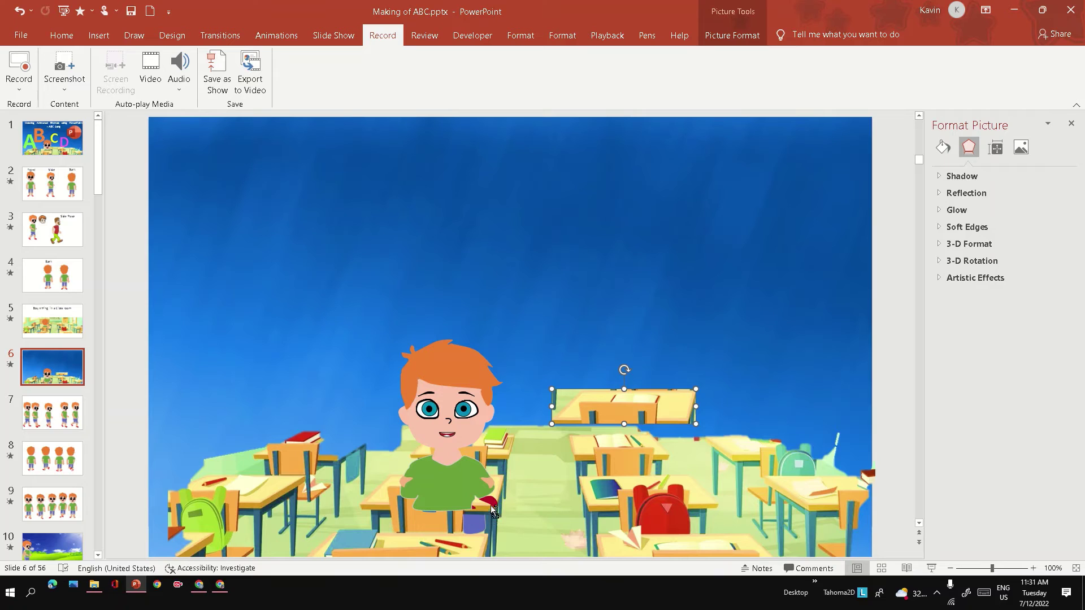
{"action": "key", "text": "ctrl+z"}
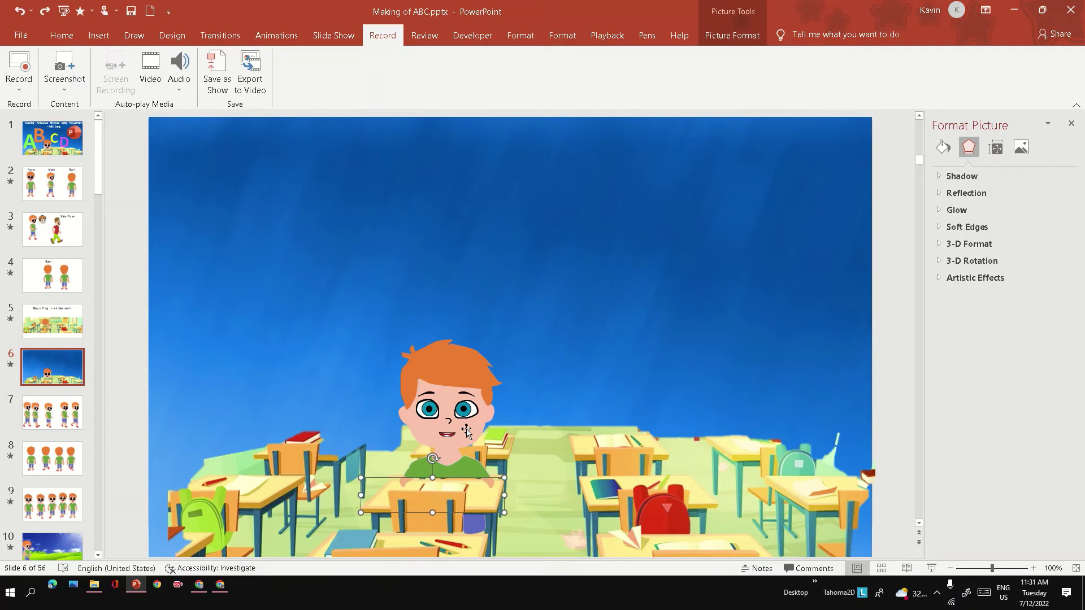
{"action": "left_click", "coordinate": [72, 417]}
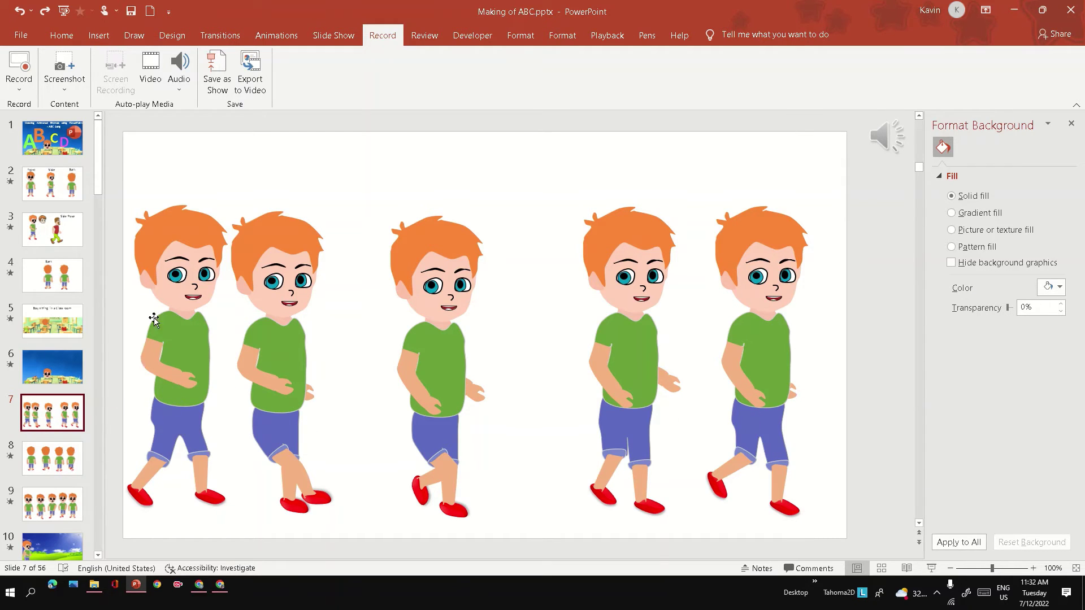
Step: Flip between the side-, back- and front-view walking slides, ending on the meadow slide
{"action": "left_click", "coordinate": [52, 459]}
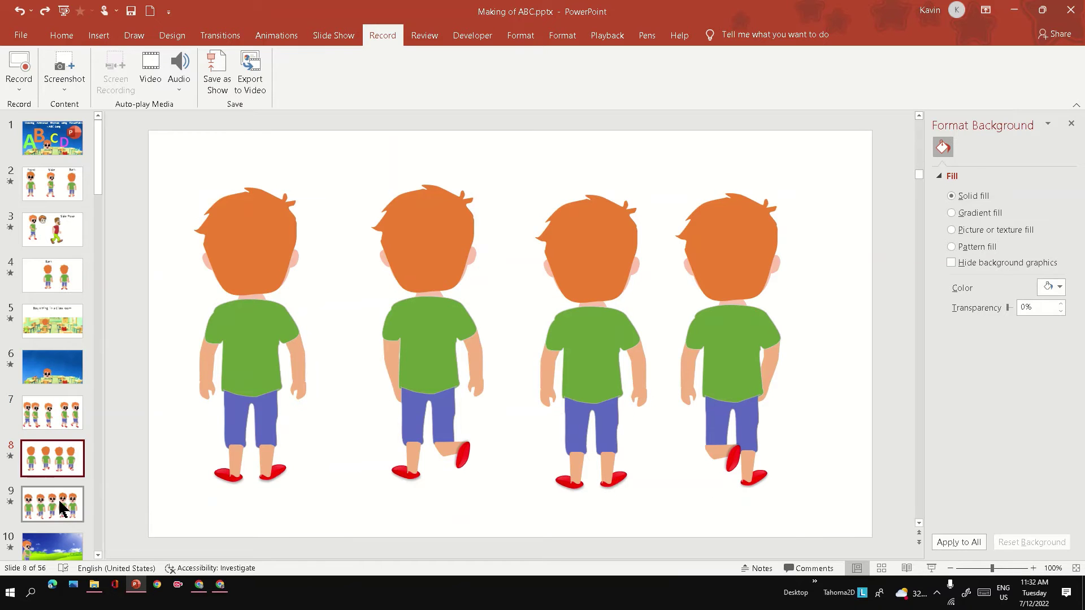
{"action": "left_click", "coordinate": [60, 490]}
{"action": "left_click", "coordinate": [52, 412]}
{"action": "left_click", "coordinate": [52, 459]}
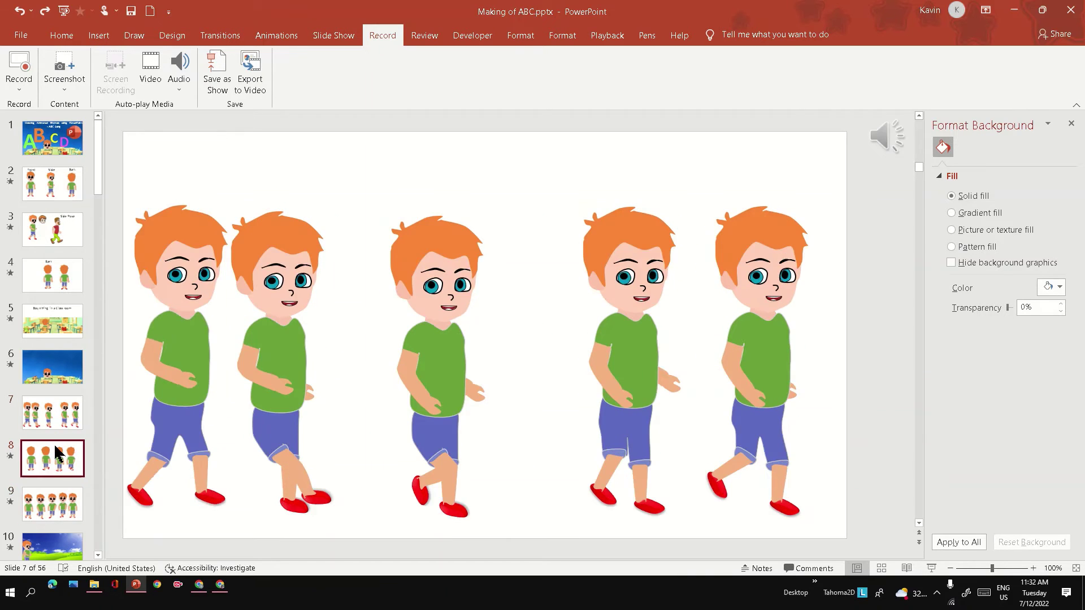
{"action": "left_click", "coordinate": [52, 498]}
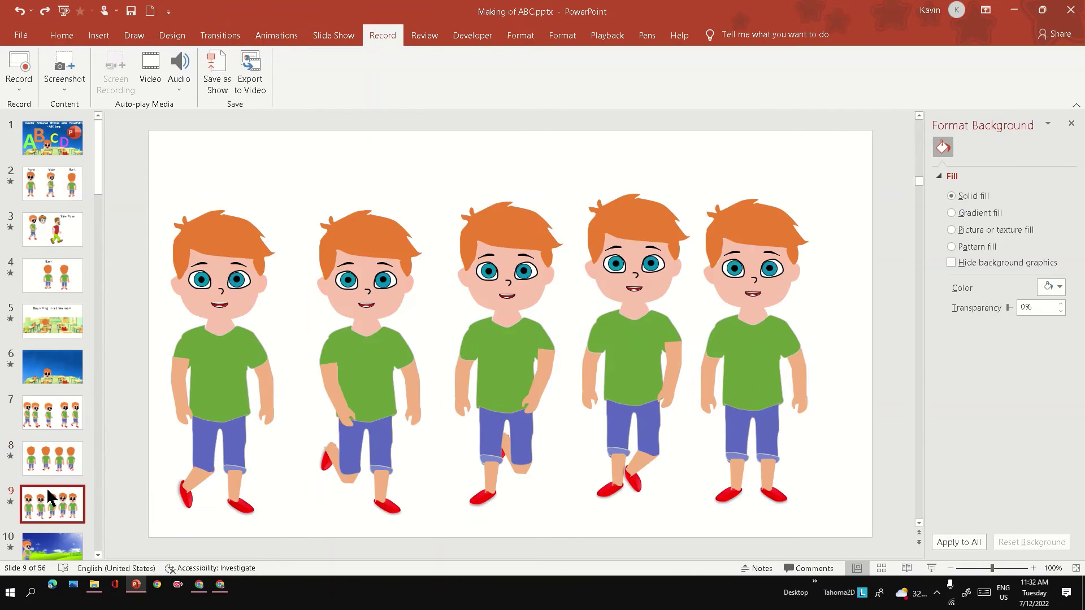
{"action": "left_click", "coordinate": [52, 459]}
{"action": "left_click", "coordinate": [55, 425]}
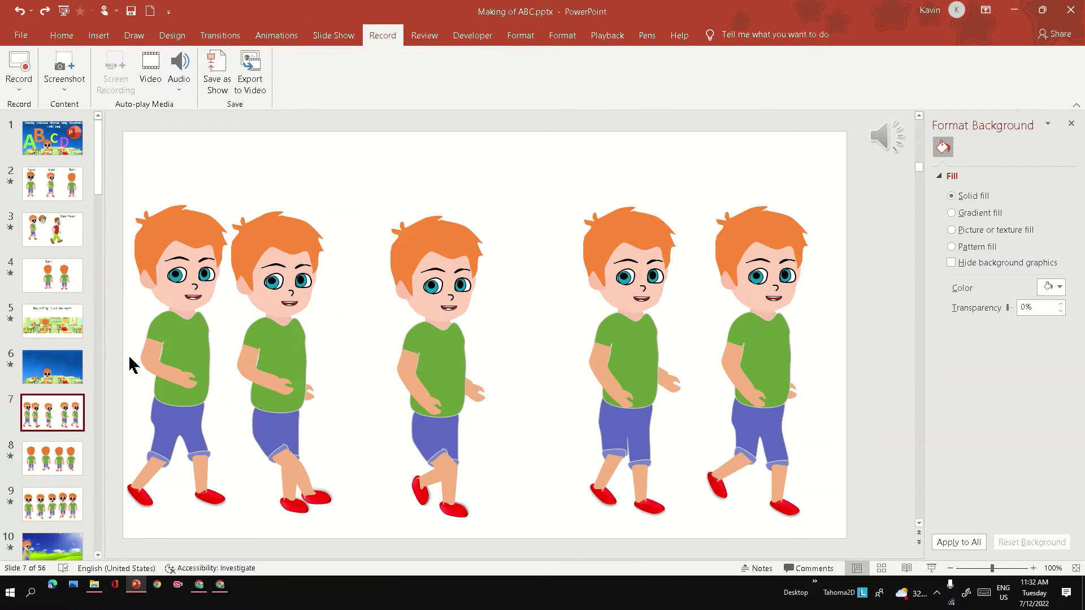
{"action": "left_click", "coordinate": [76, 448]}
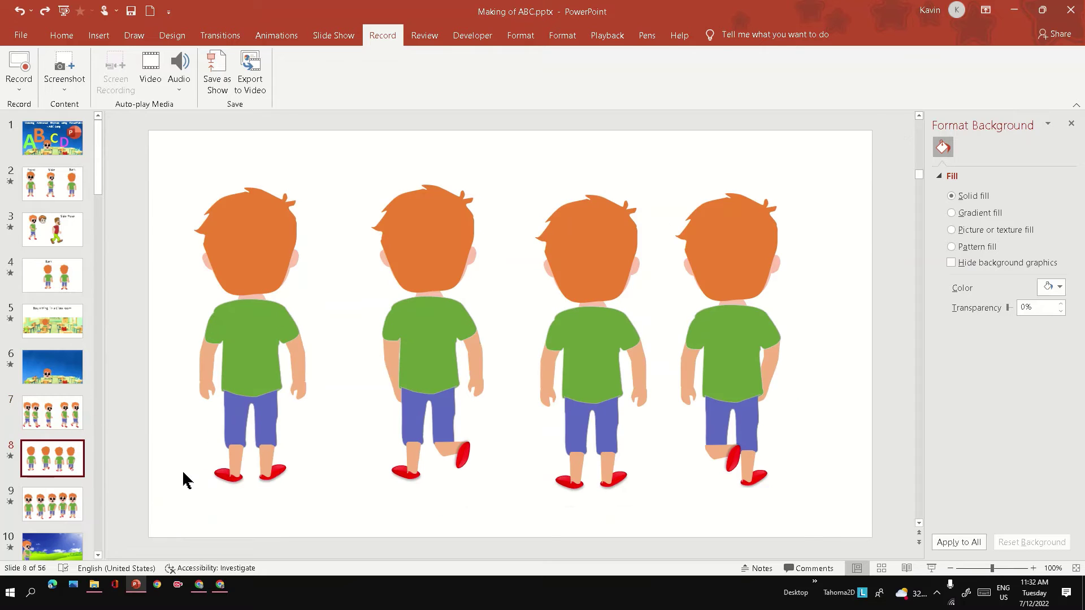
{"action": "left_click", "coordinate": [52, 519]}
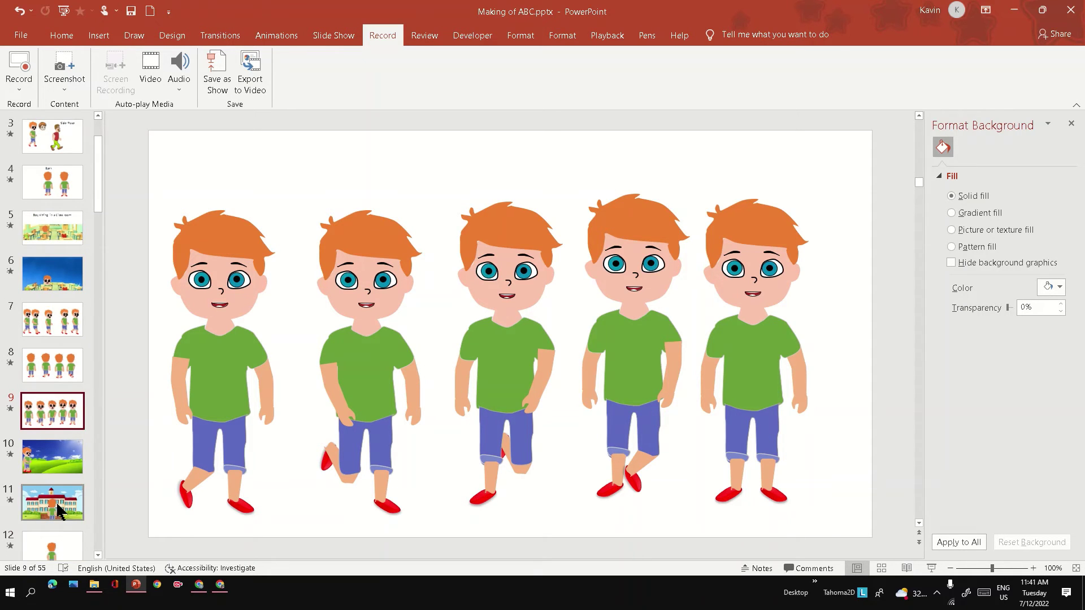
{"action": "left_click", "coordinate": [79, 455]}
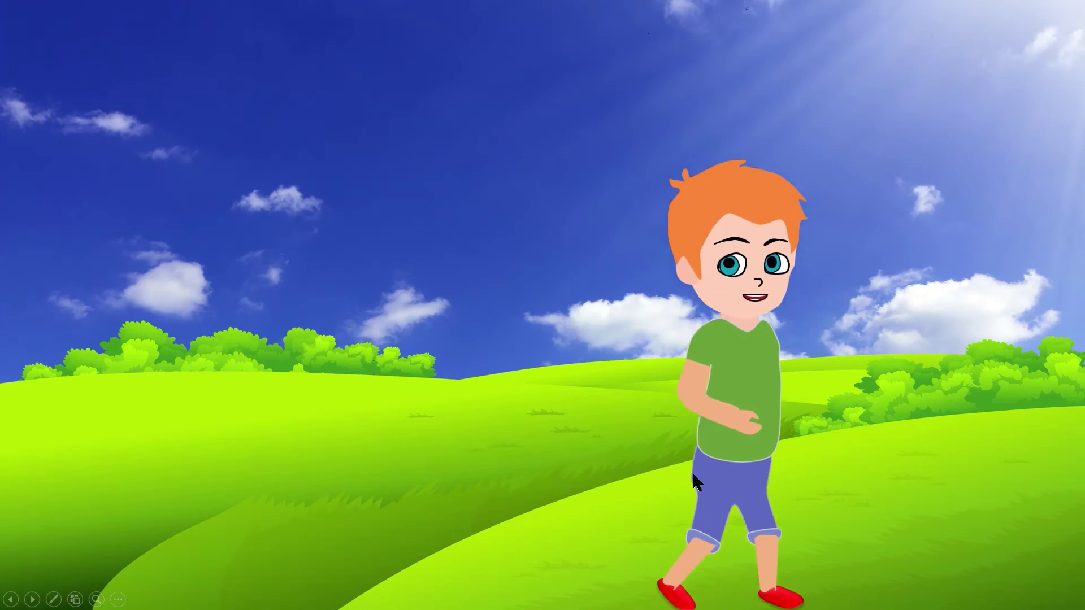
Step: Exit the meadow slideshow preview and go to slide 11, the boy facing the school
{"action": "key", "text": "Escape"}
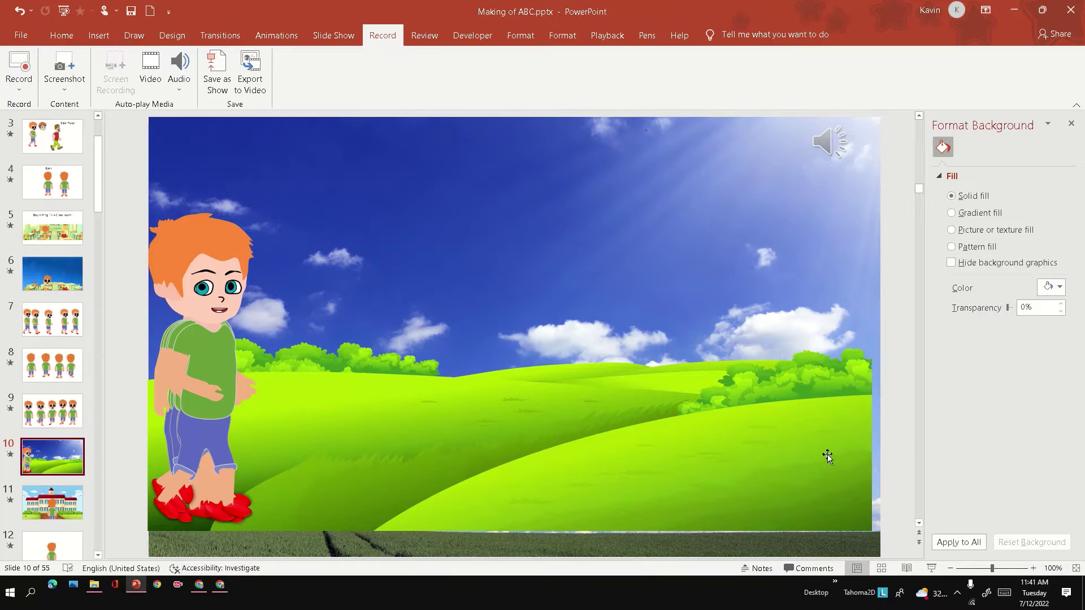
{"action": "left_click", "coordinate": [37, 522]}
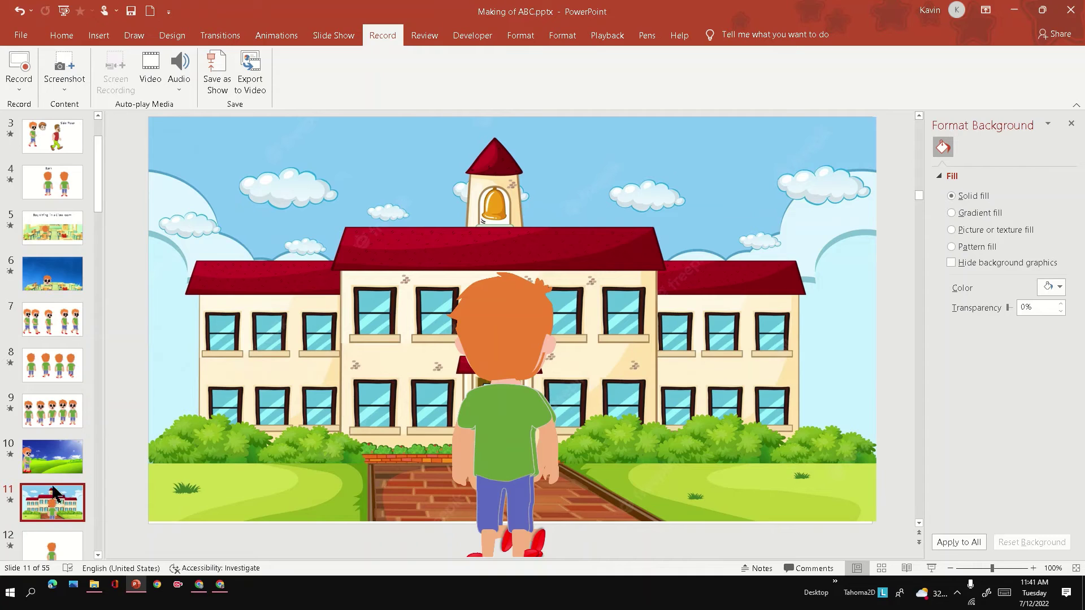
{"action": "scroll", "coordinate": [510, 410], "scroll_direction": "down", "scroll_amount": 1}
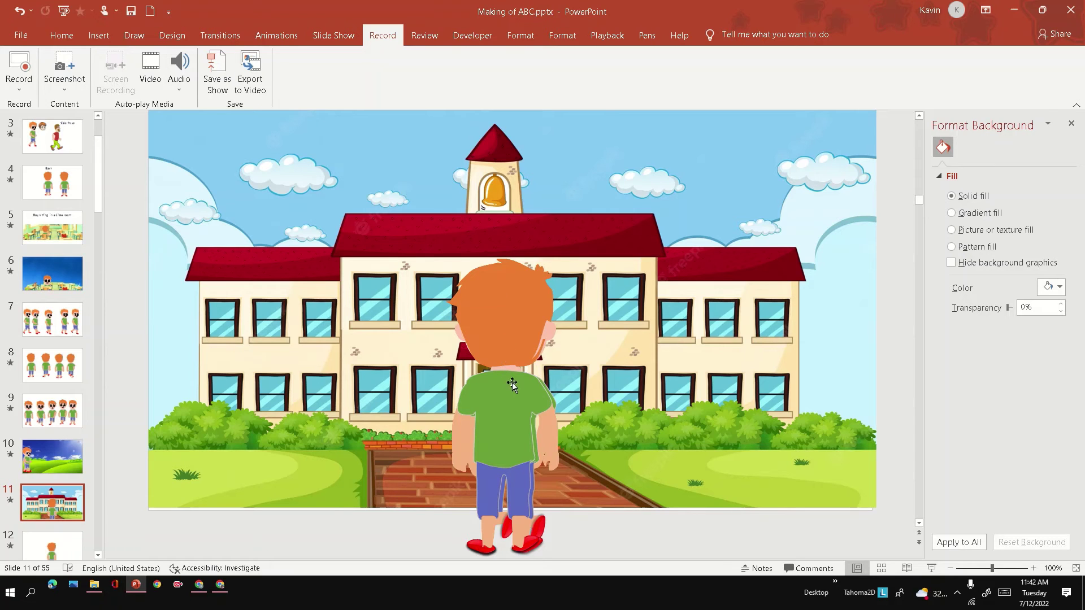
Step: In the Animation Pane, inspect Group 159's Grow/Shrink effect options and close without changes
{"action": "left_click", "coordinate": [275, 40]}
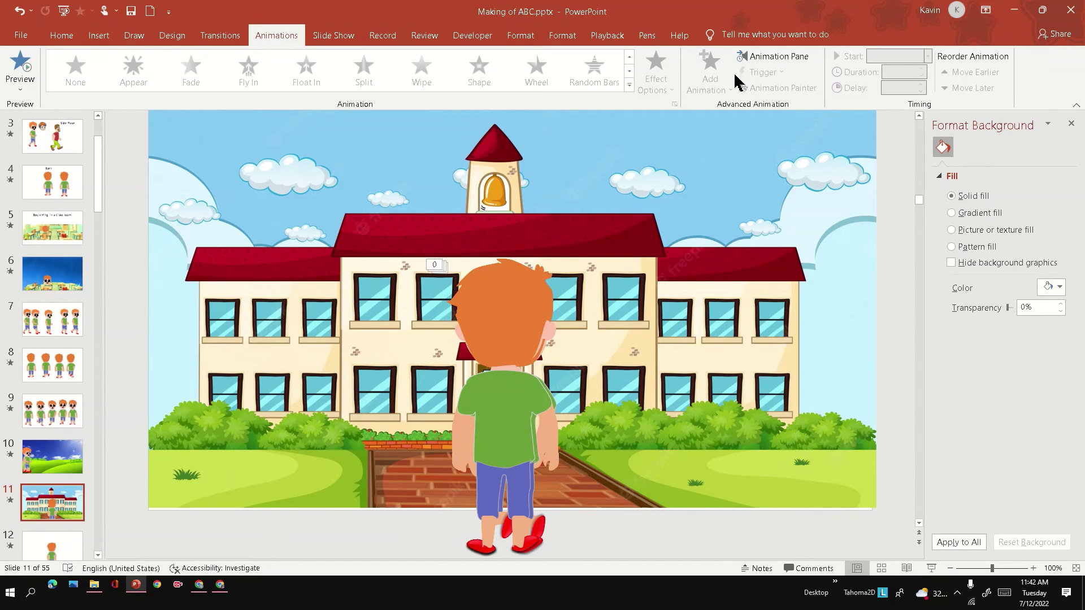
{"action": "left_click", "coordinate": [785, 58]}
{"action": "left_click", "coordinate": [854, 203]}
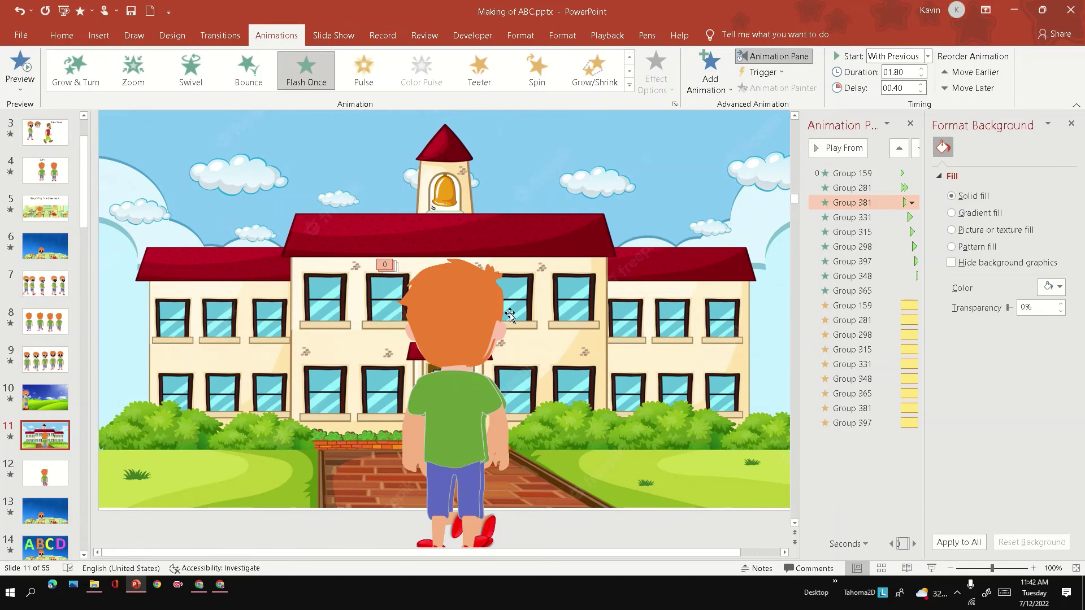
{"action": "left_click", "coordinate": [850, 306]}
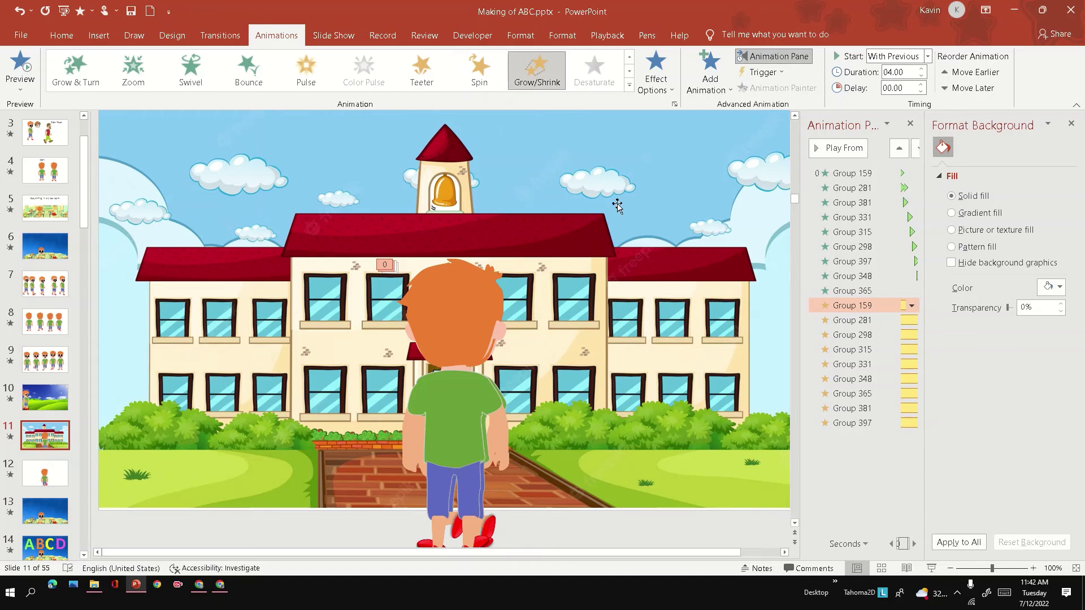
{"action": "left_click", "coordinate": [911, 305]}
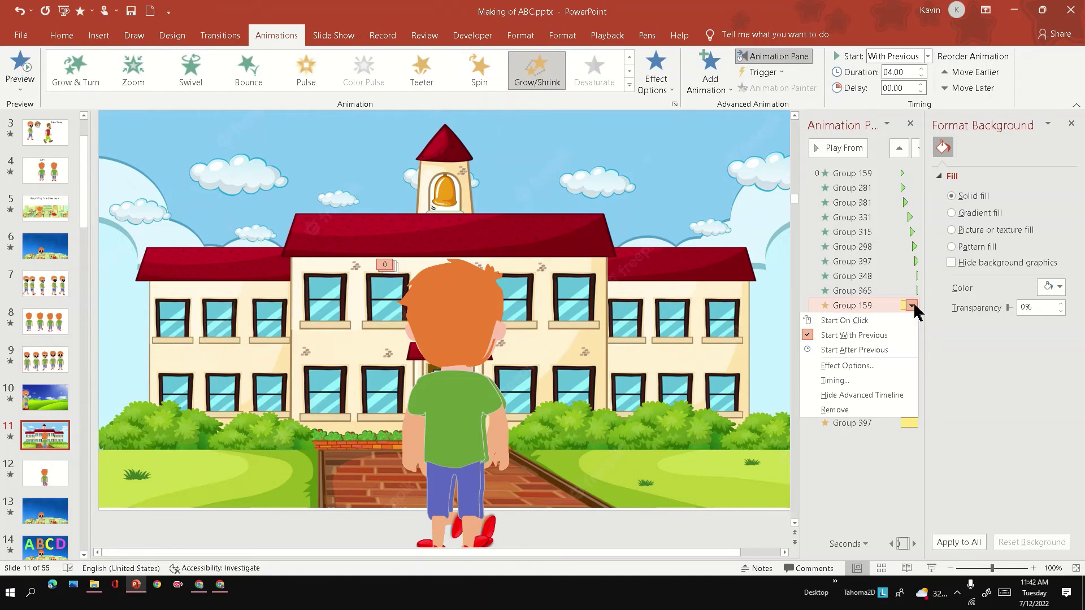
{"action": "left_click", "coordinate": [865, 366]}
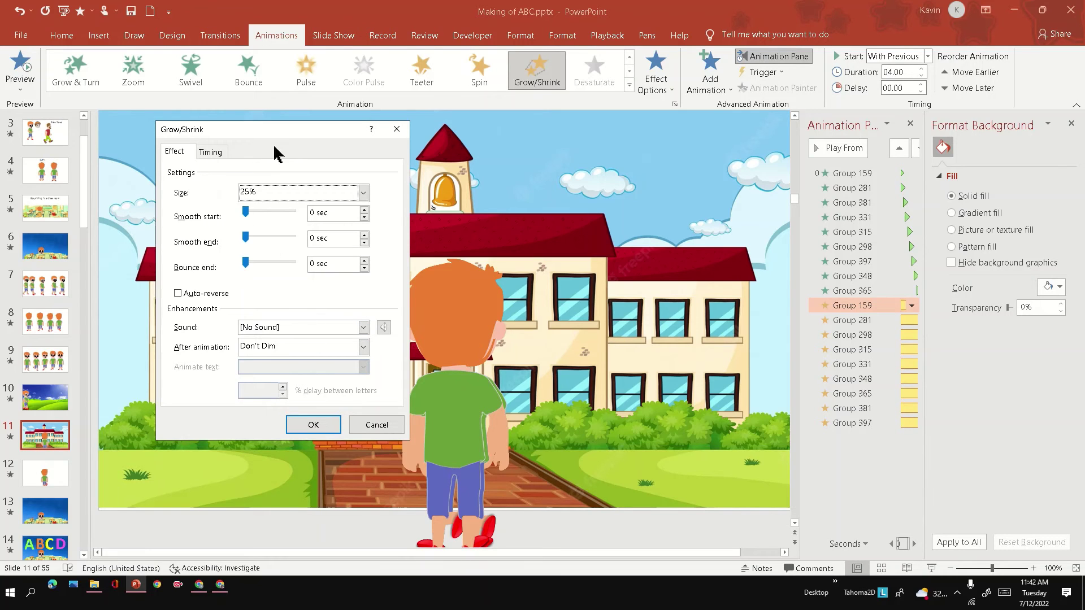
{"action": "left_click_drag", "start_coordinate": [272, 136], "coordinate": [189, 109]}
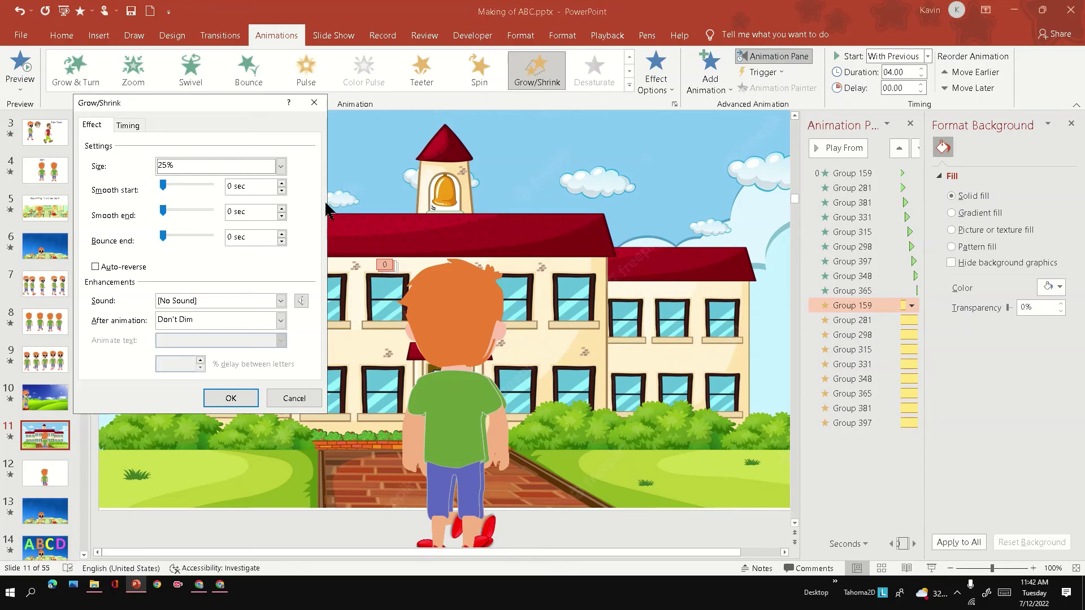
{"action": "left_click", "coordinate": [314, 102]}
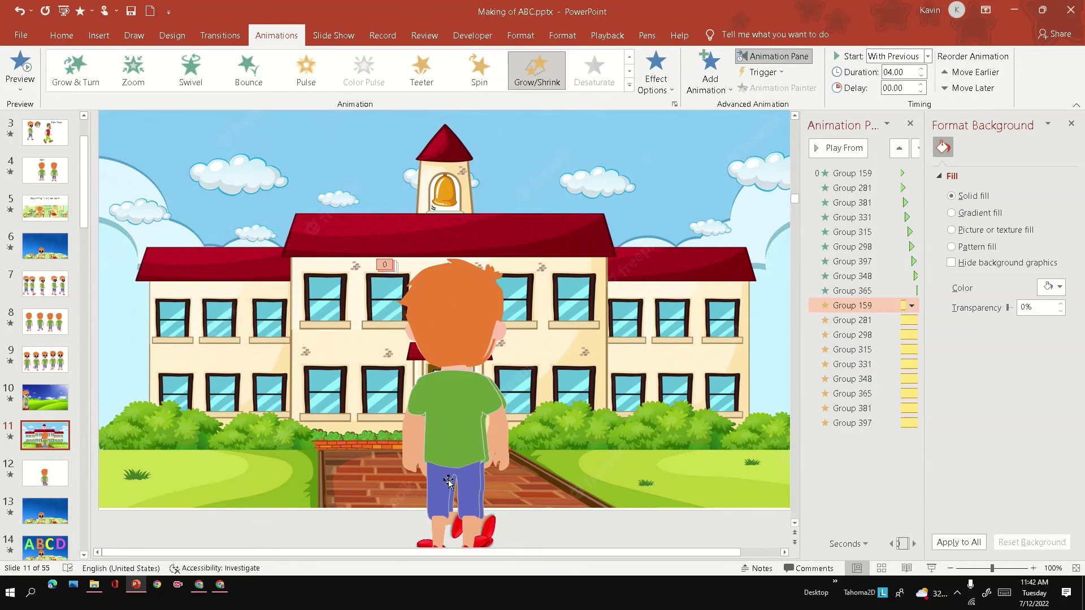